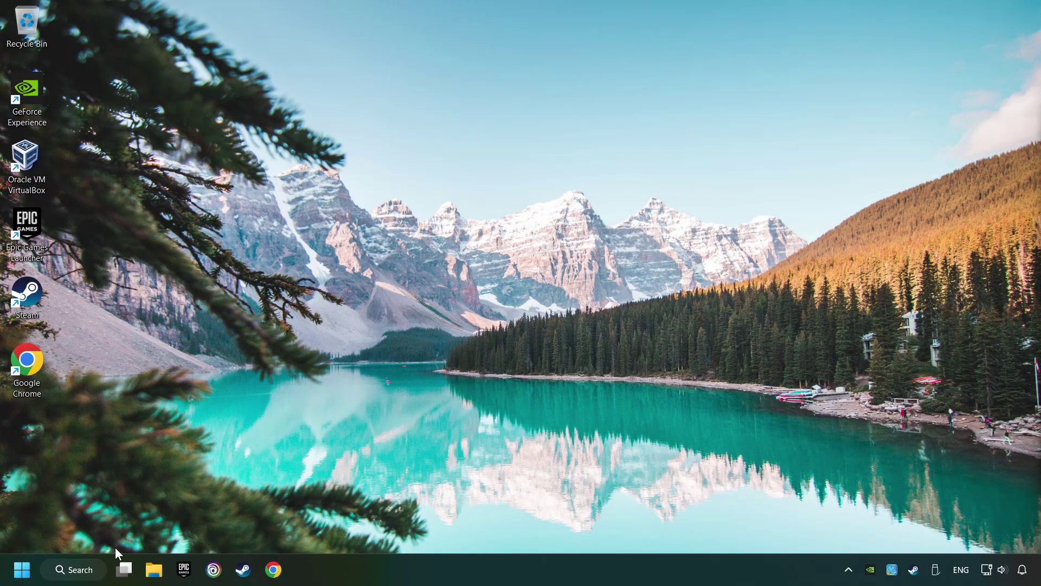
# Search Windows for 'device manager'
pyautogui.click(81, 570)
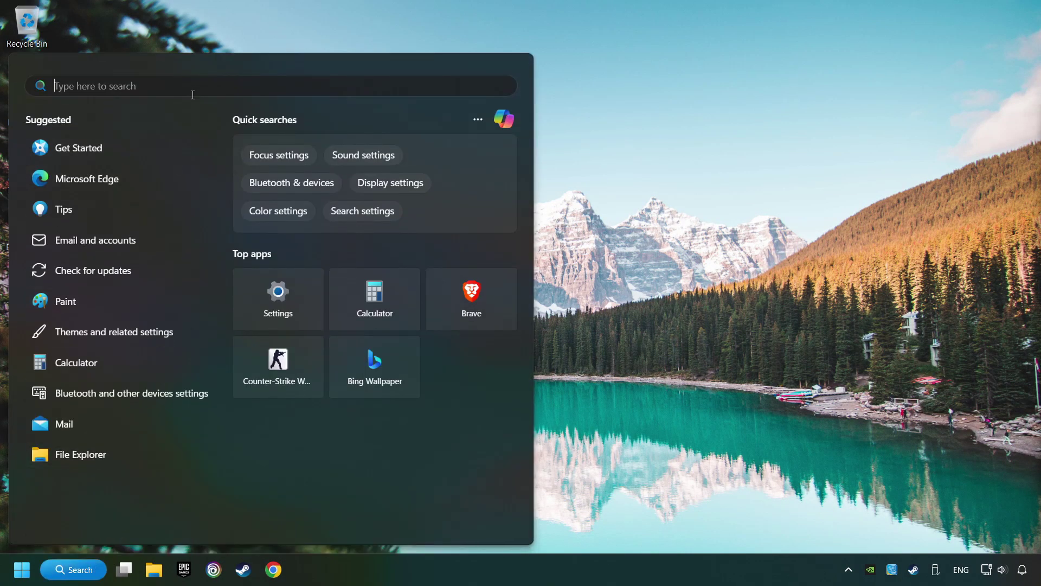
pyautogui.write('device m')
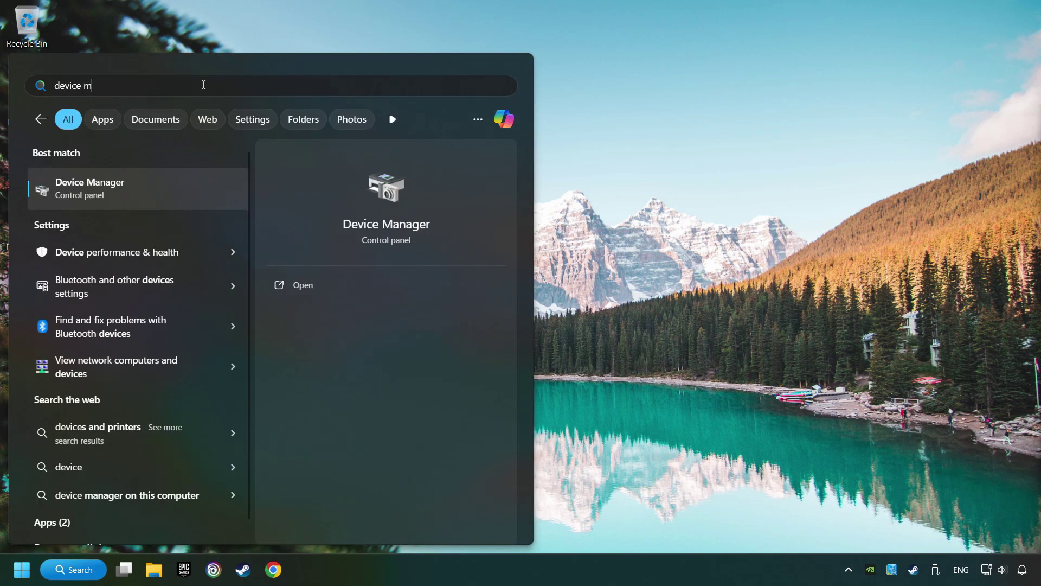
pyautogui.write('anager')
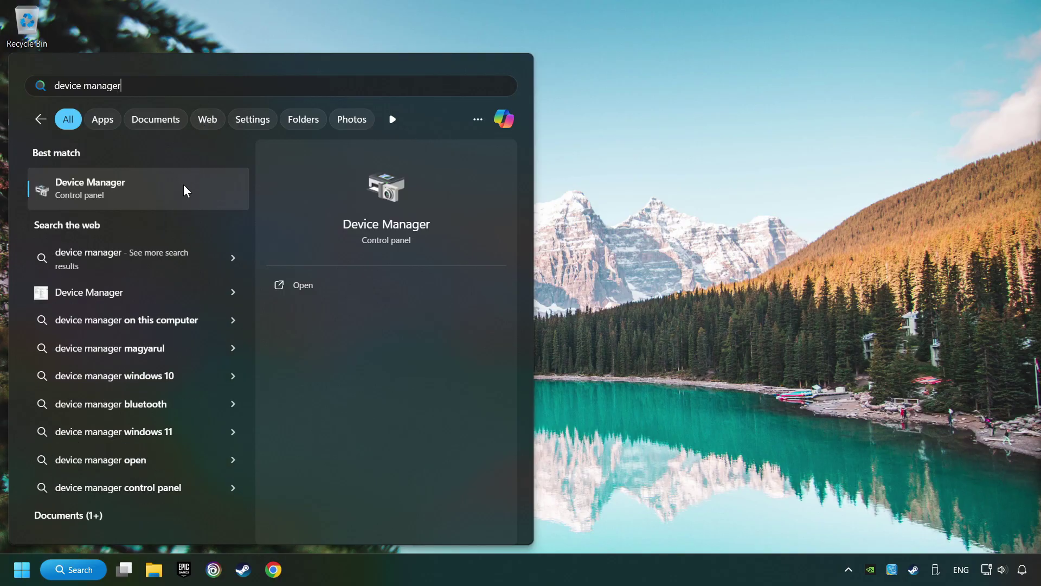
# Run an automatic driver search for the NVIDIA GeForce GTX 1050 Ti, confirming its driver is current
pyautogui.click(213, 189)
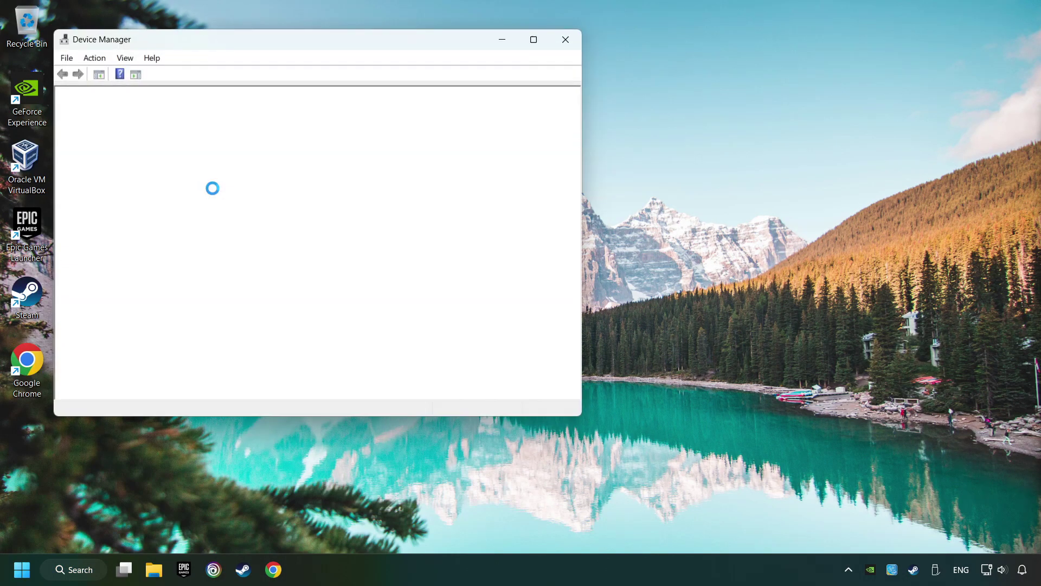
pyautogui.moveTo(211, 50); pyautogui.dragTo(390, 126)
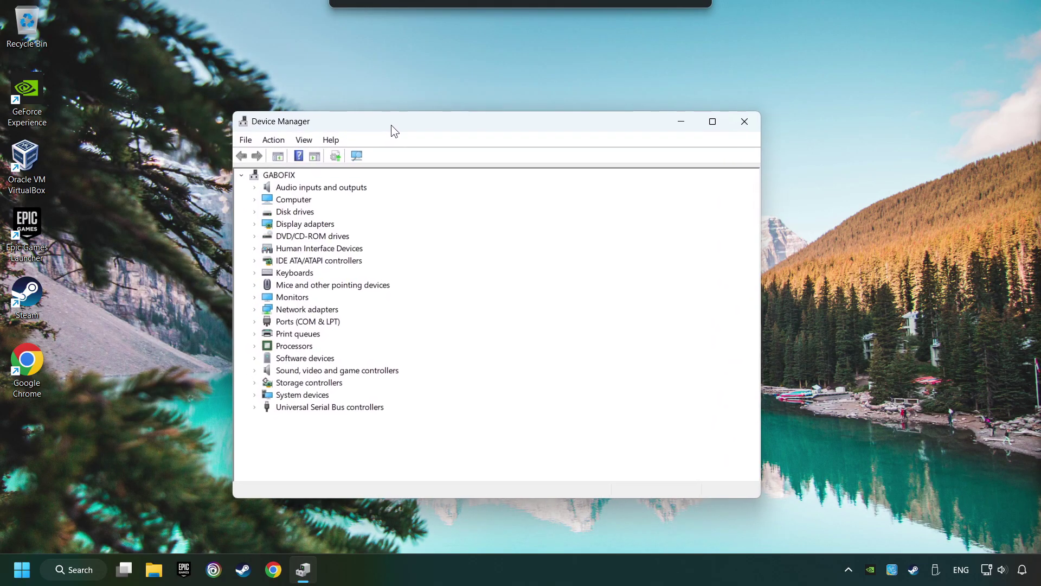
pyautogui.click(255, 224)
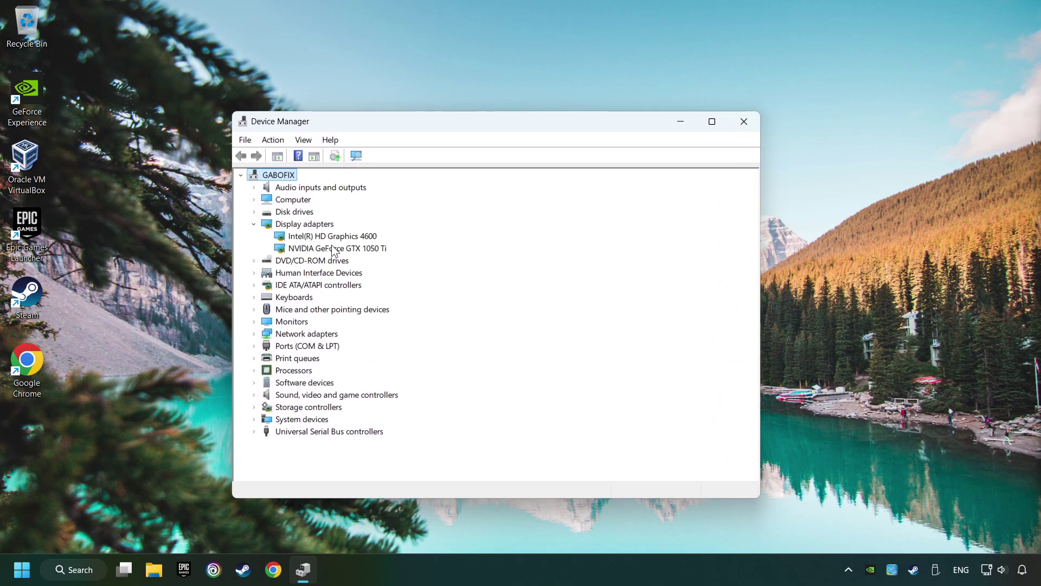
pyautogui.click(293, 249)
pyautogui.rightClick(338, 250)
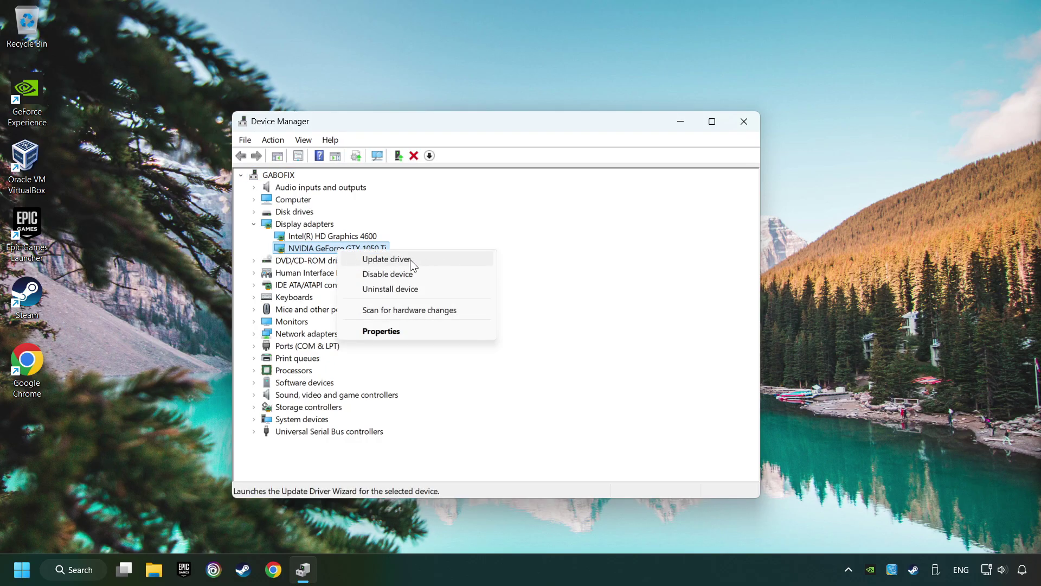
pyautogui.click(428, 259)
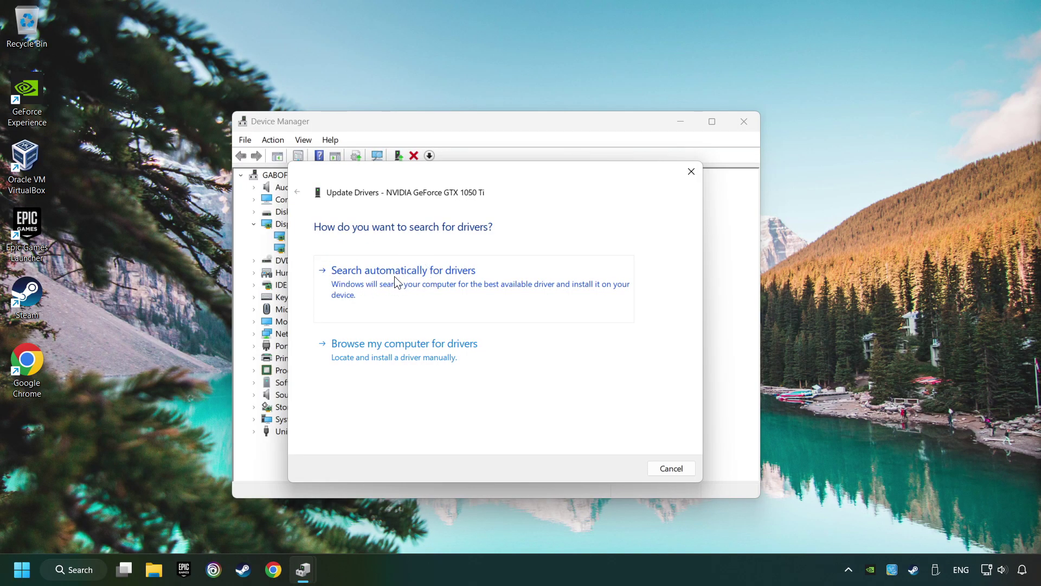
pyautogui.click(438, 279)
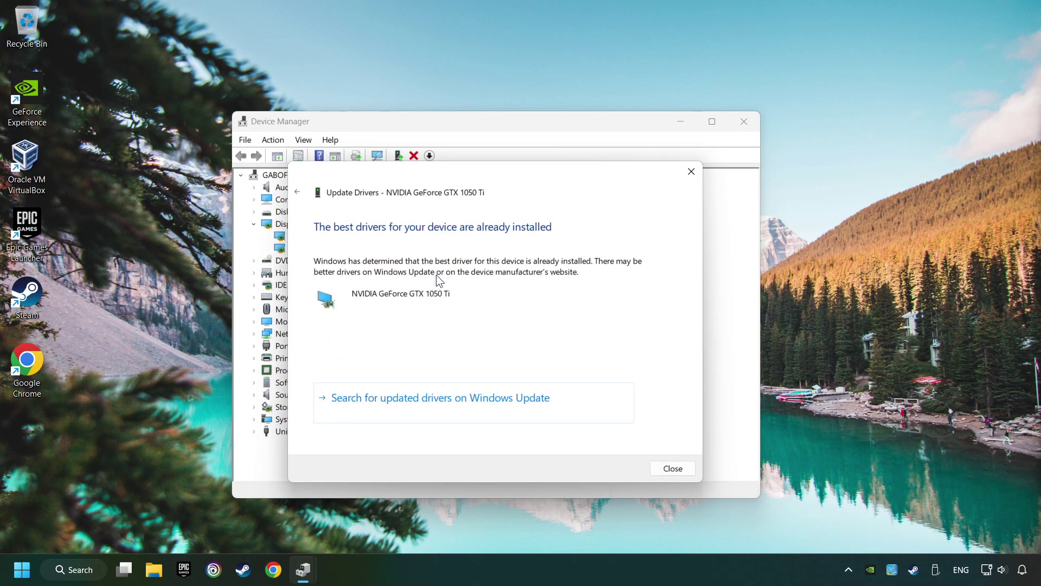
pyautogui.click(673, 468)
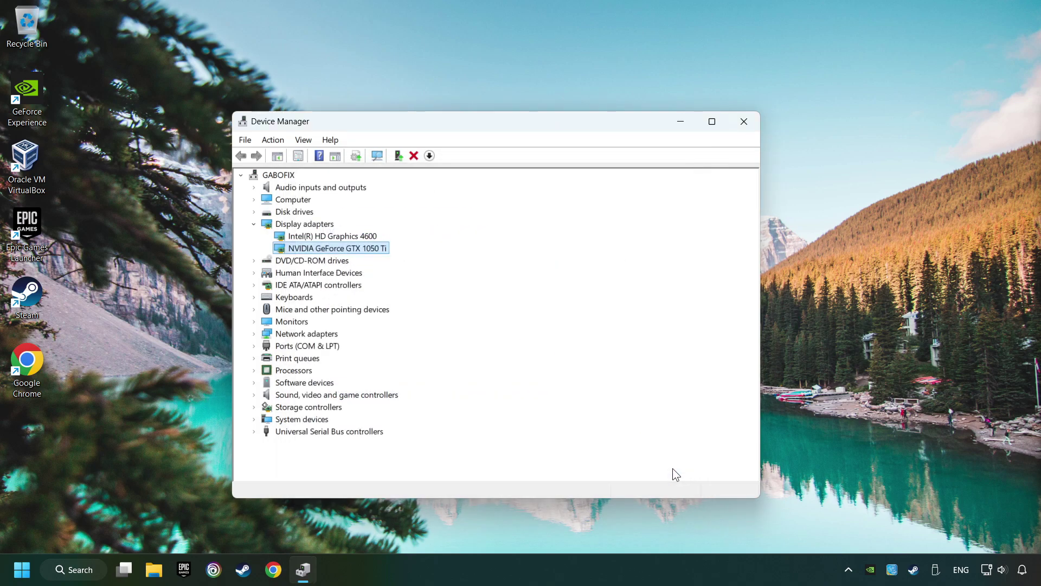
# Close Device Manager and search Google for 'nvidia geforce driver download'
pyautogui.click(744, 129)
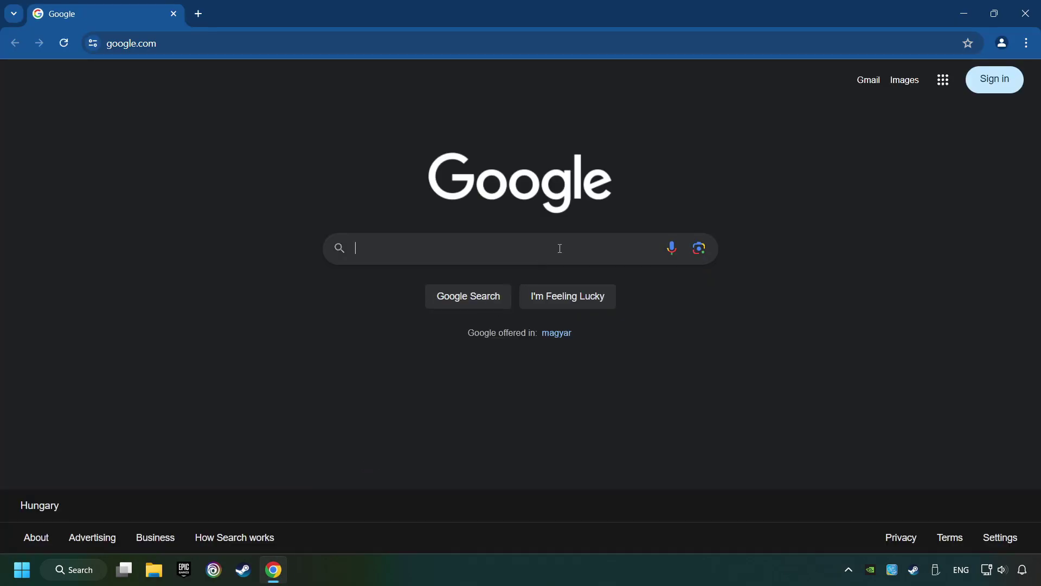
pyautogui.write('nvidia ge')
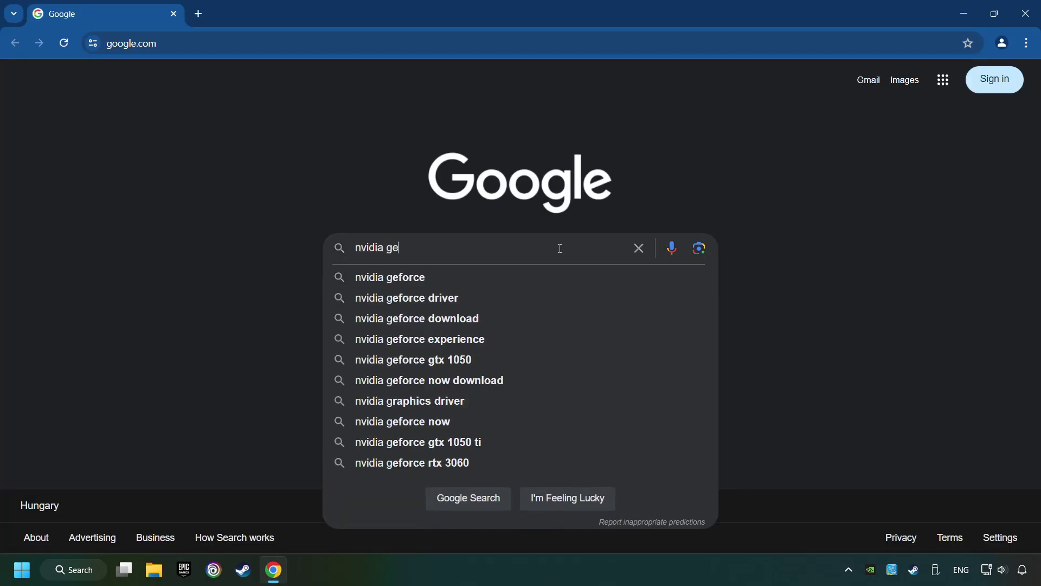
pyautogui.write('force drive')
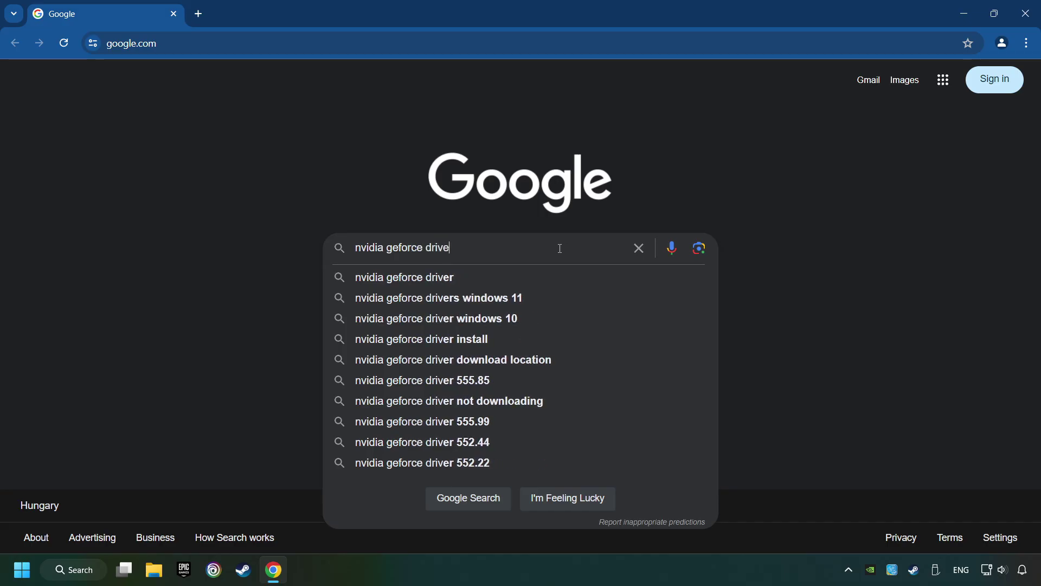
pyautogui.write('r download')
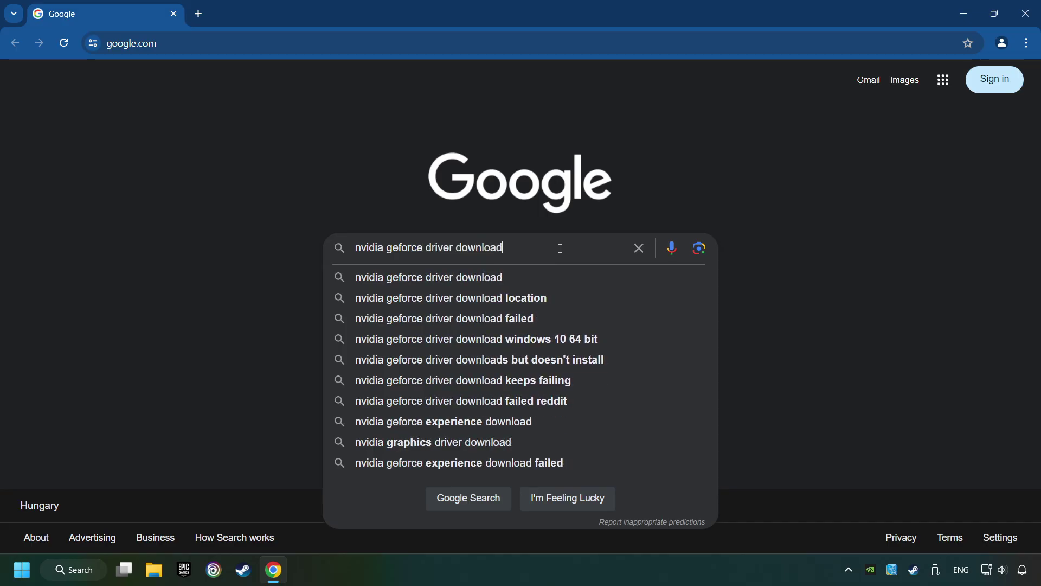
pyautogui.press('Return')
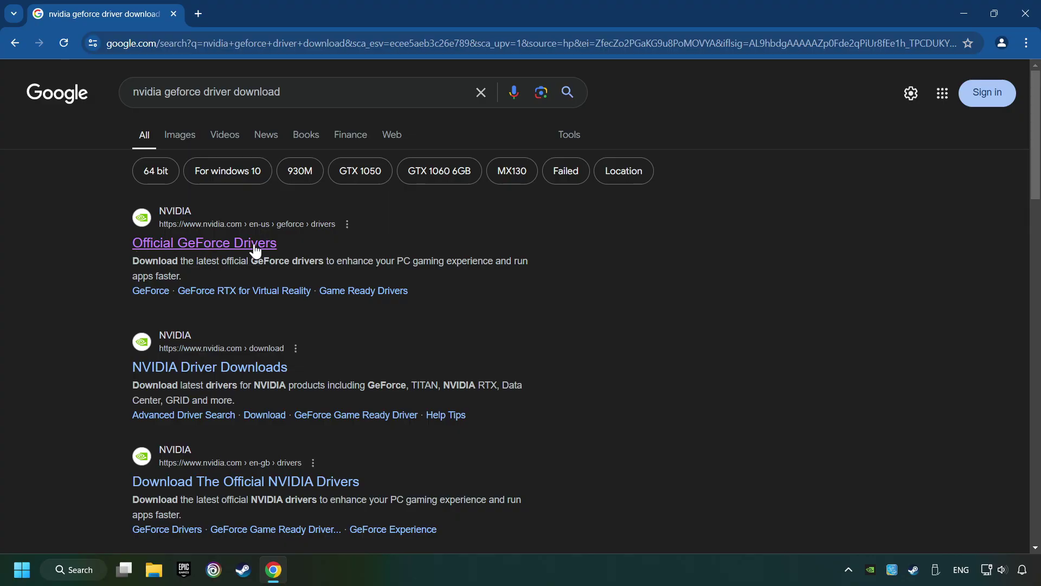
# Download the GeForce Experience installer from the official GeForce Drivers page and run it
pyautogui.click(250, 244)
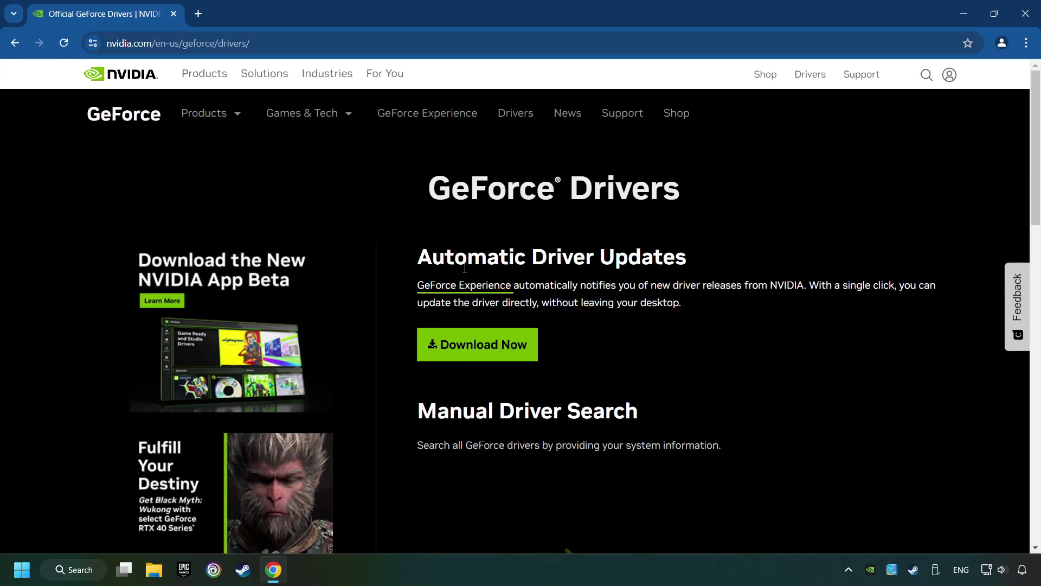
pyautogui.click(495, 358)
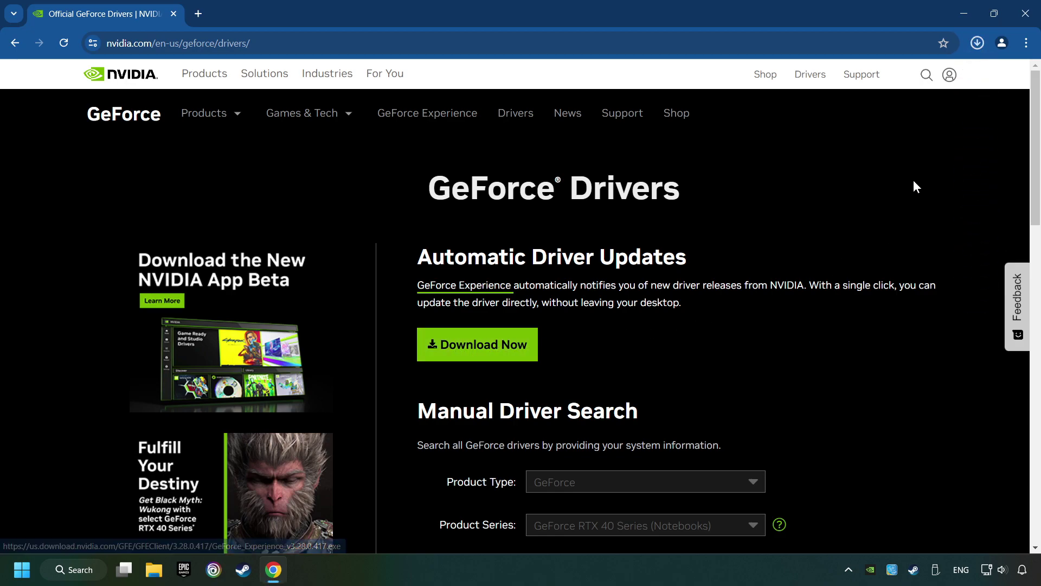
pyautogui.click(977, 43)
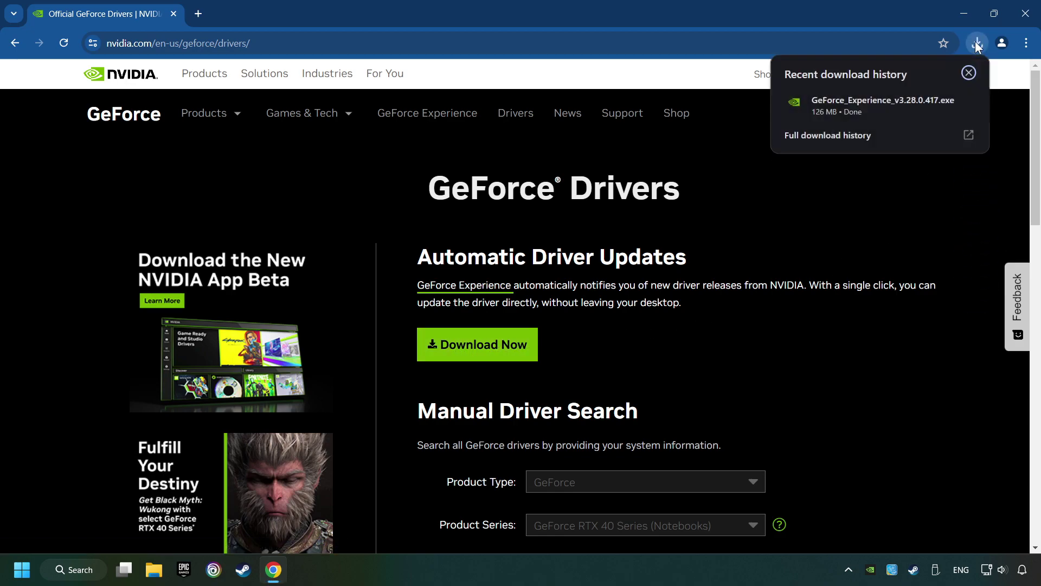
pyautogui.click(884, 106)
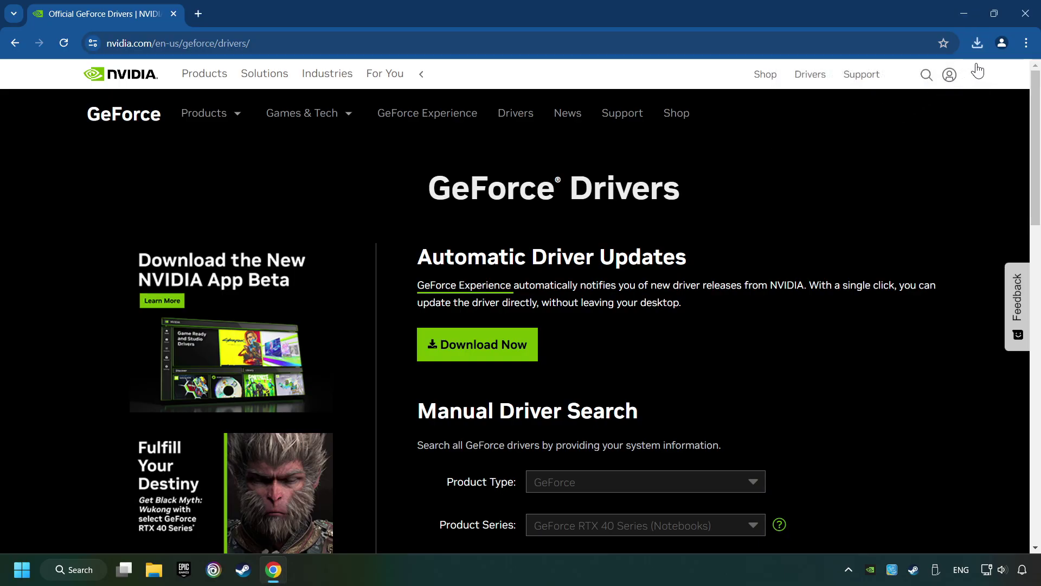
pyautogui.click(964, 13)
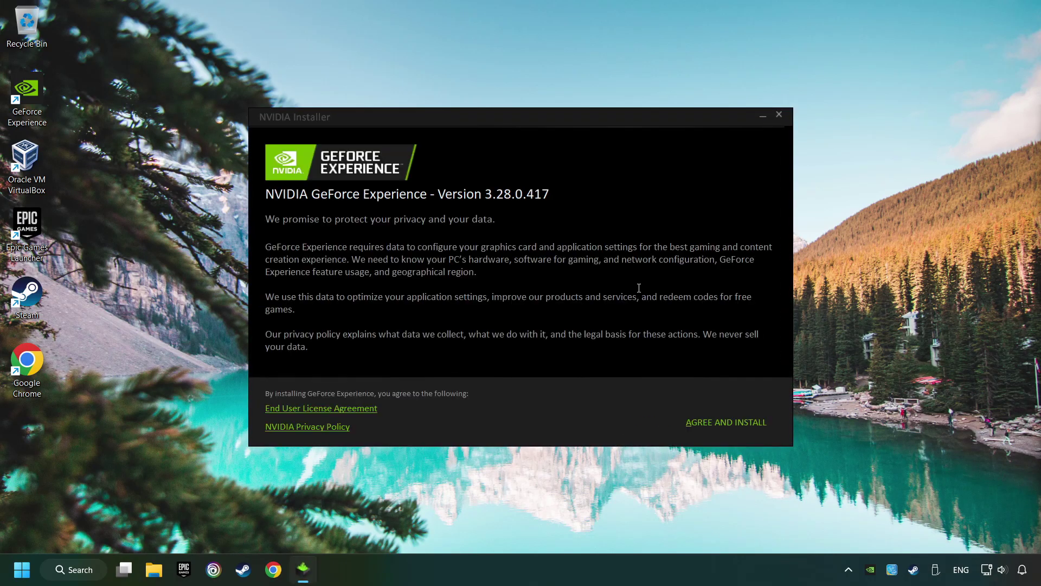
# Accept the terms and install GeForce Experience 3.28.0.417
pyautogui.click(741, 424)
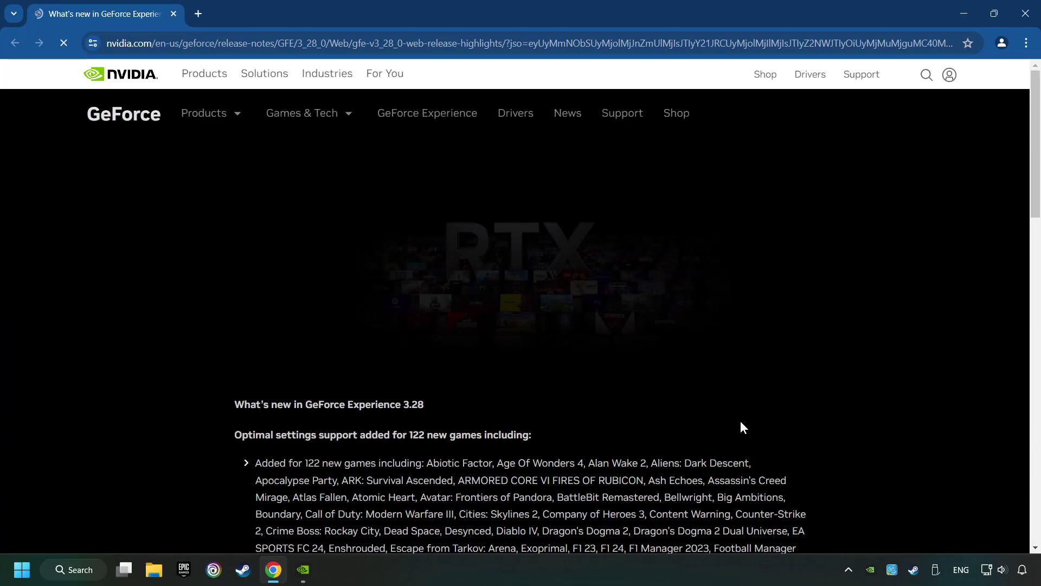
# Close the release notes, confirm Game Ready Driver 560.70 is latest, and exit GeForce Experience
pyautogui.click(1026, 16)
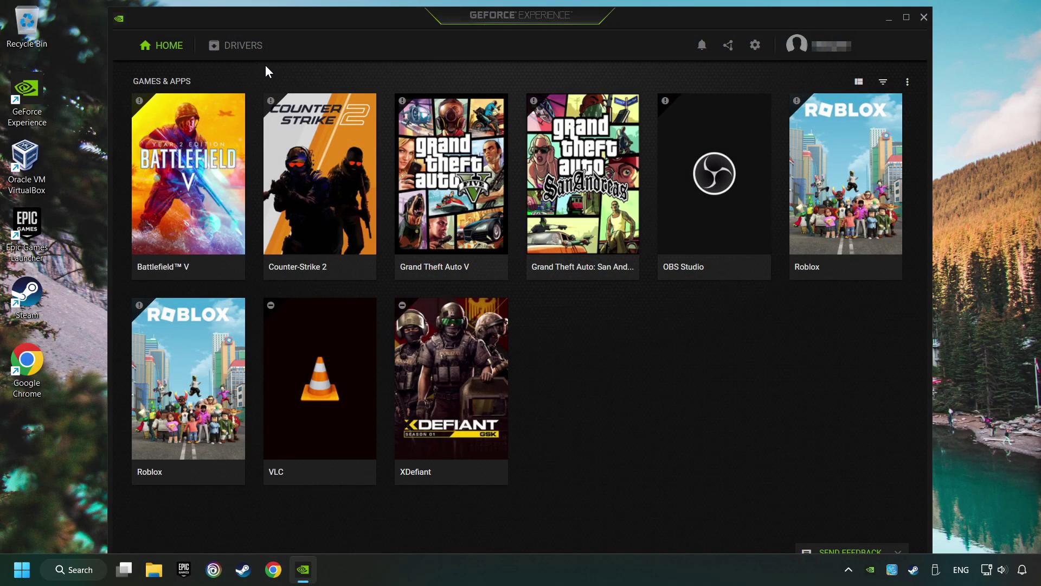
pyautogui.click(239, 50)
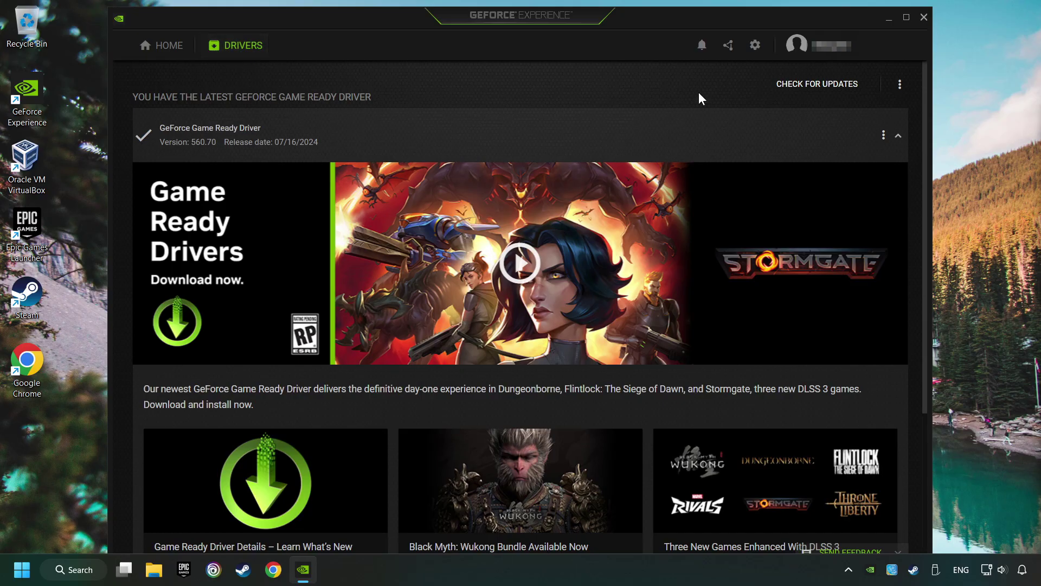
pyautogui.click(828, 91)
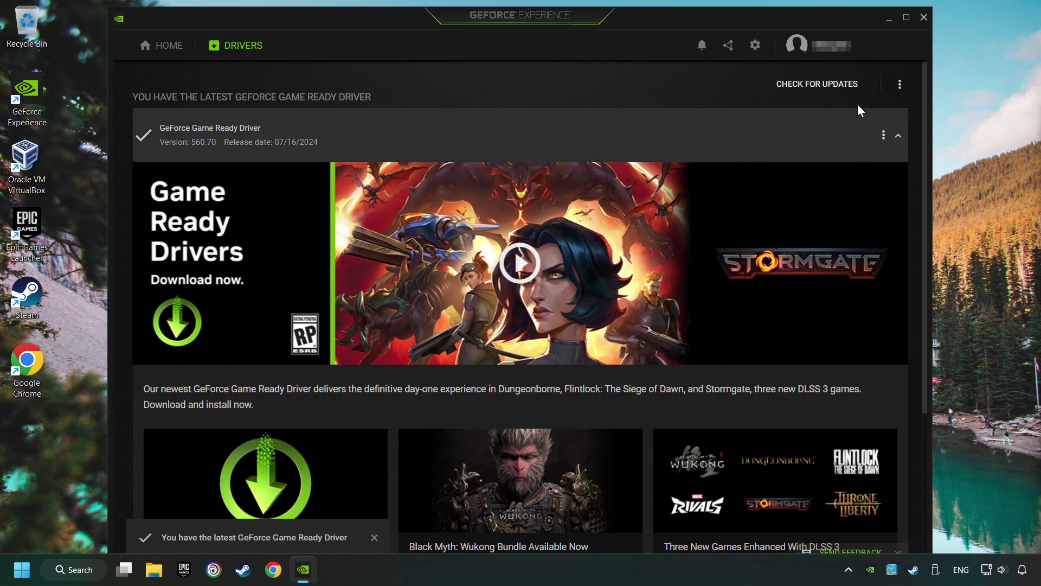
pyautogui.click(924, 16)
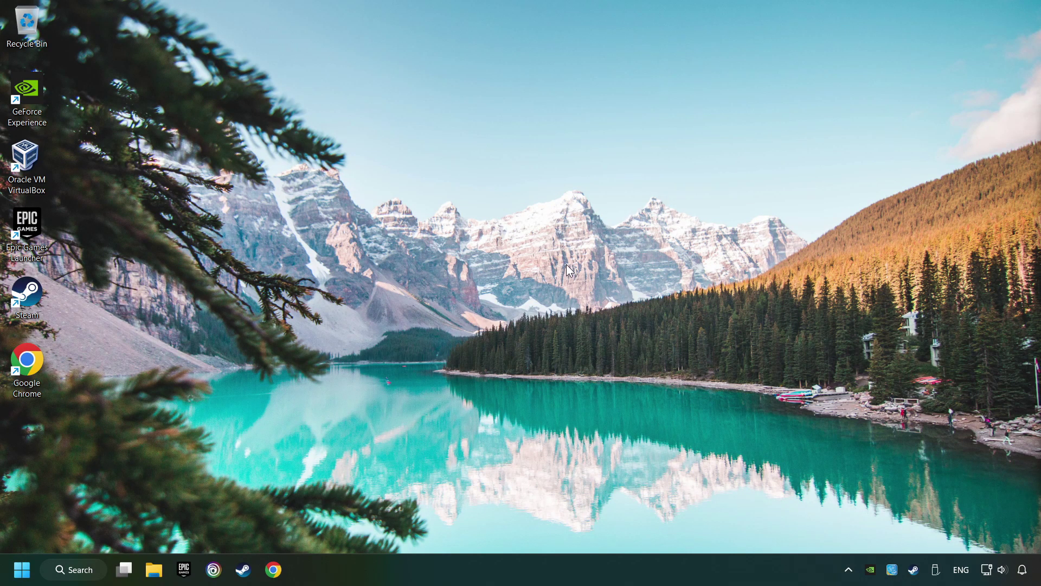
# Search Windows for 'graphics settings'
pyautogui.click(100, 570)
pyautogui.write('graphics se')
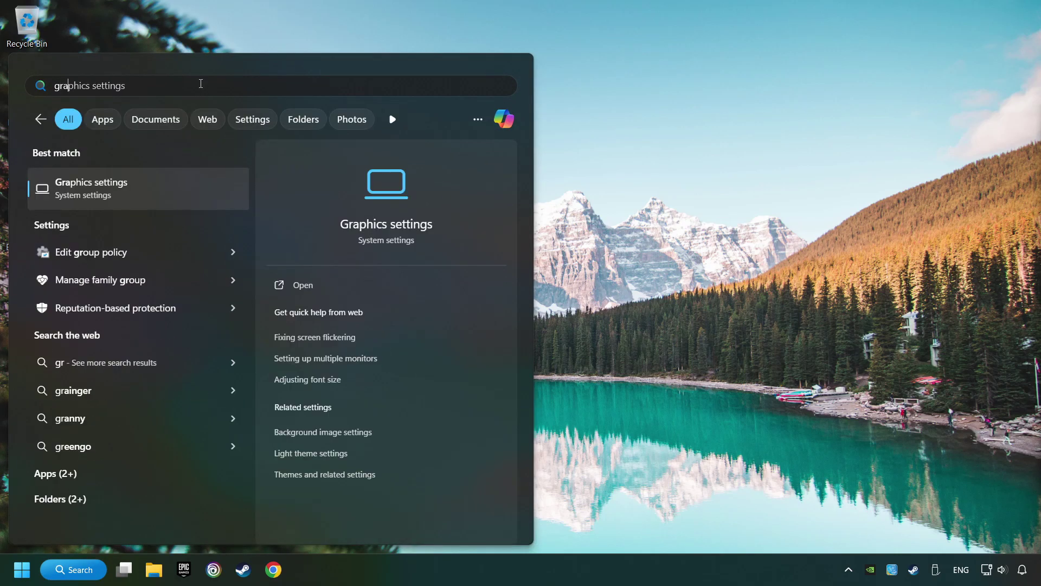
pyautogui.write('ttings')
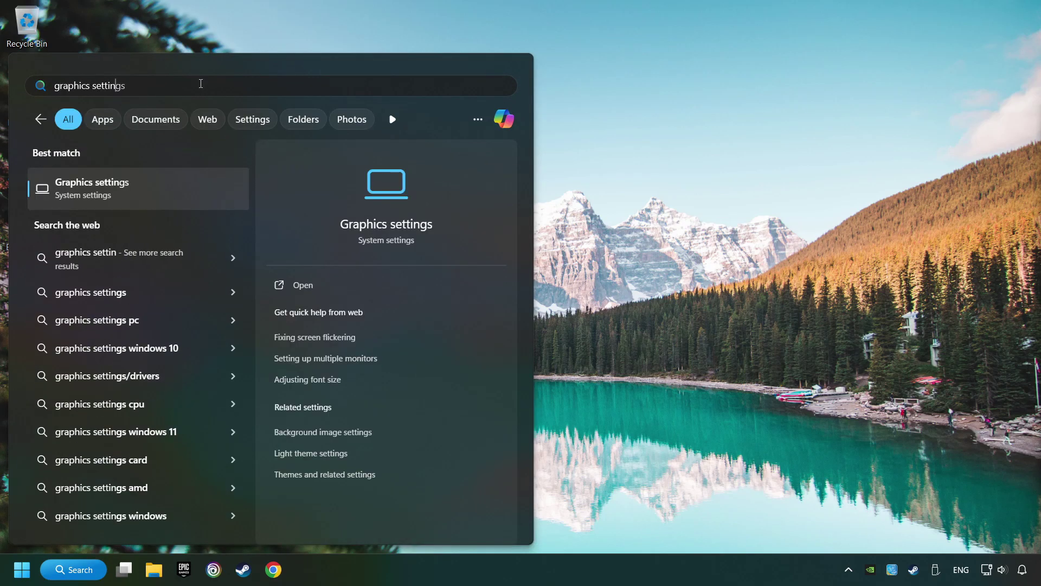
pyautogui.click(192, 190)
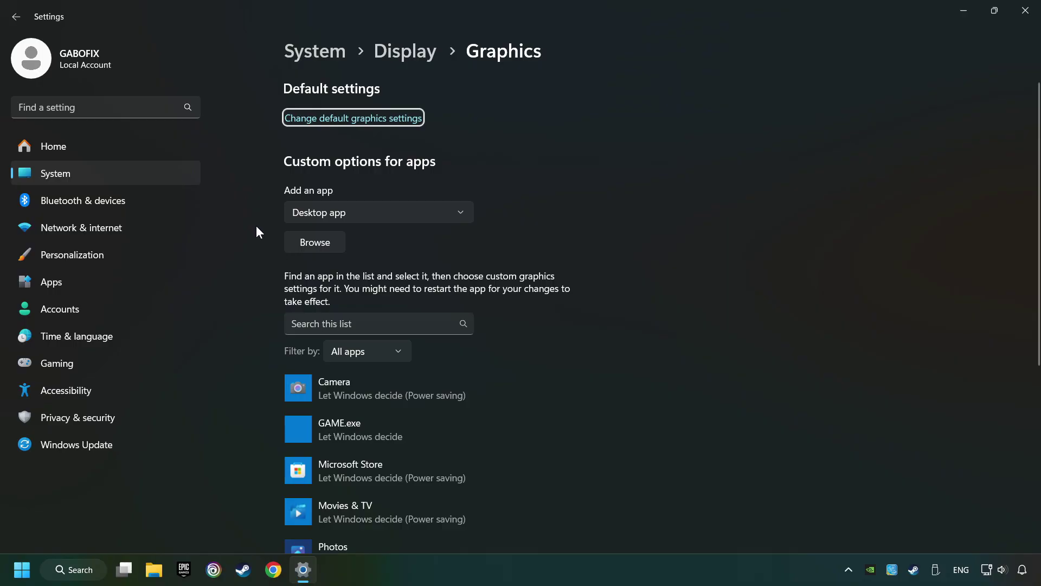
pyautogui.scroll(-3, 253, 226)
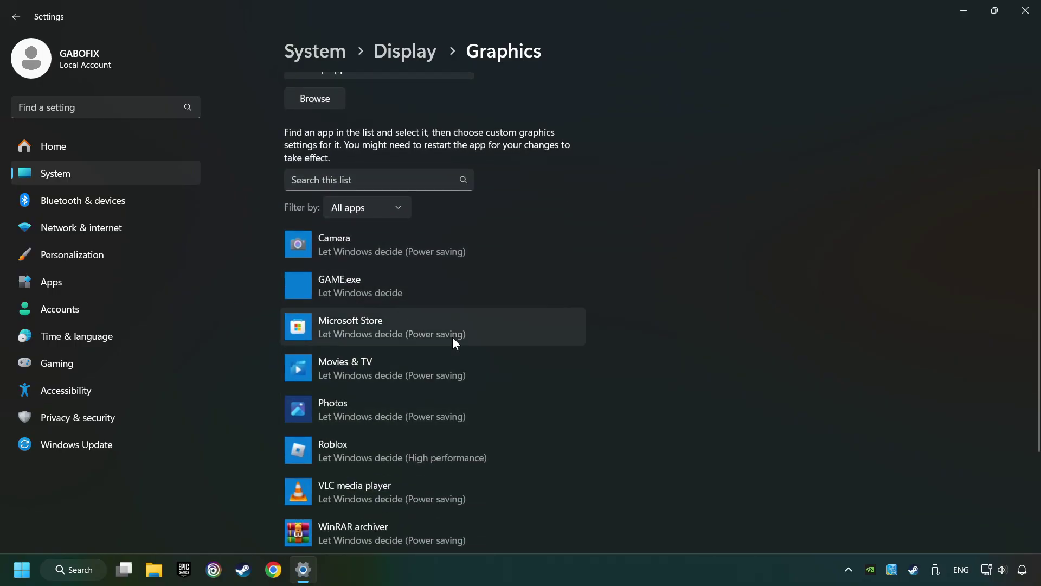
pyautogui.scroll(3, 252, 340)
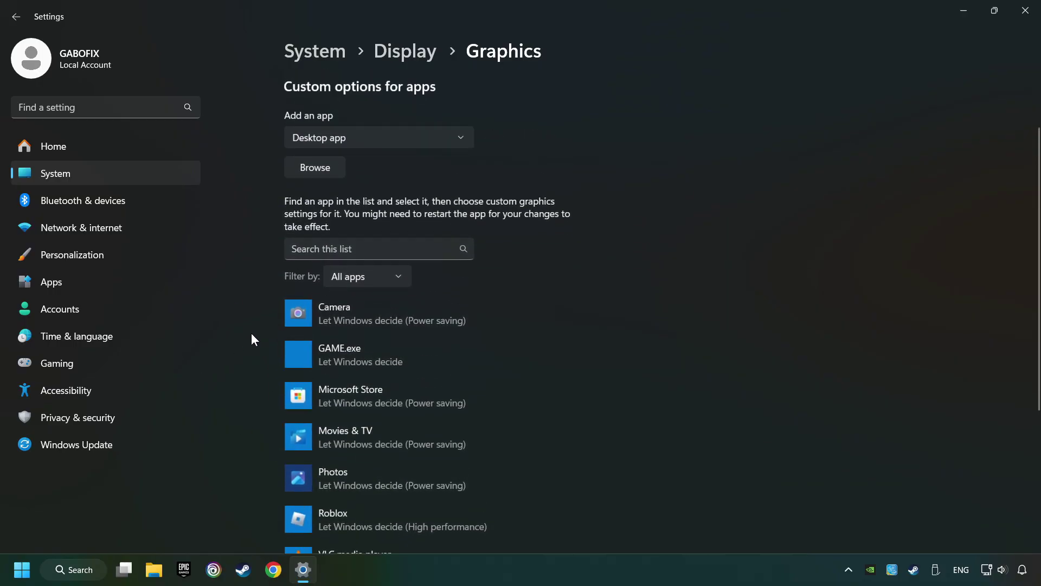
pyautogui.click(321, 243)
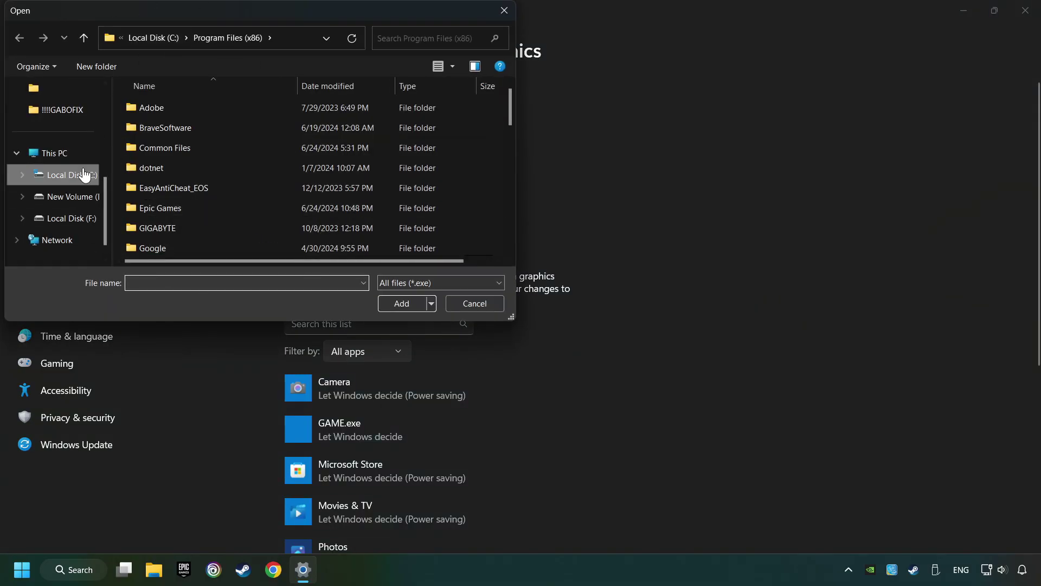
pyautogui.click(508, 11)
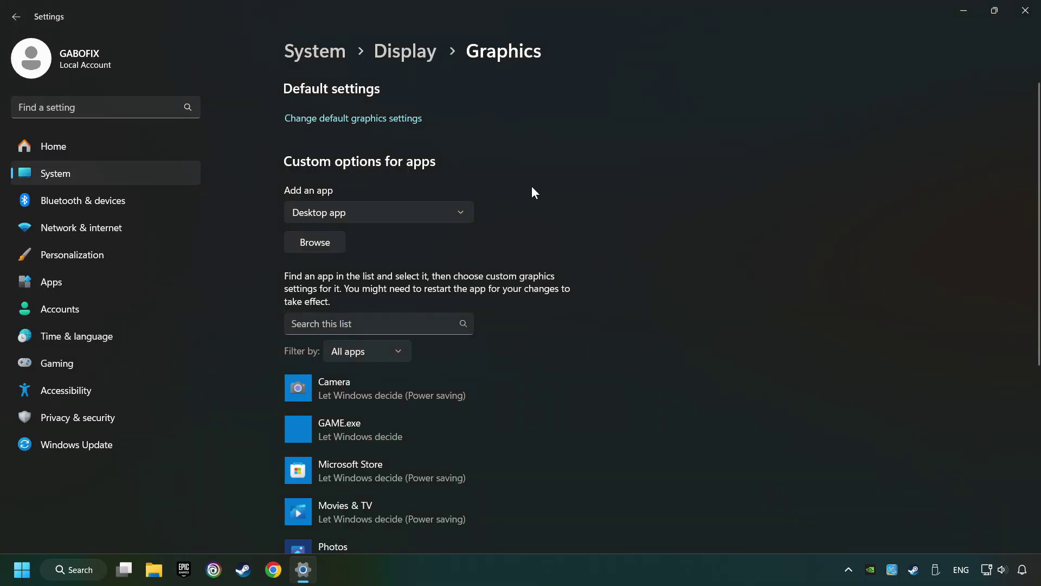
pyautogui.scroll(-3, 531, 187)
# Save GAME.exe's graphics preference as High performance on the NVIDIA GeForce GTX 1050 Ti
pyautogui.click(357, 283)
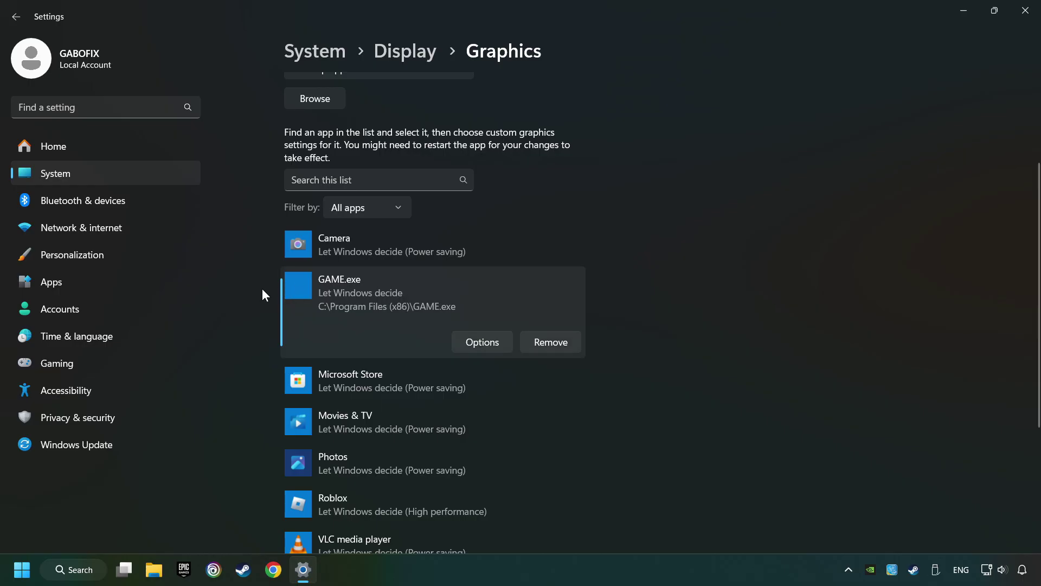
pyautogui.click(496, 341)
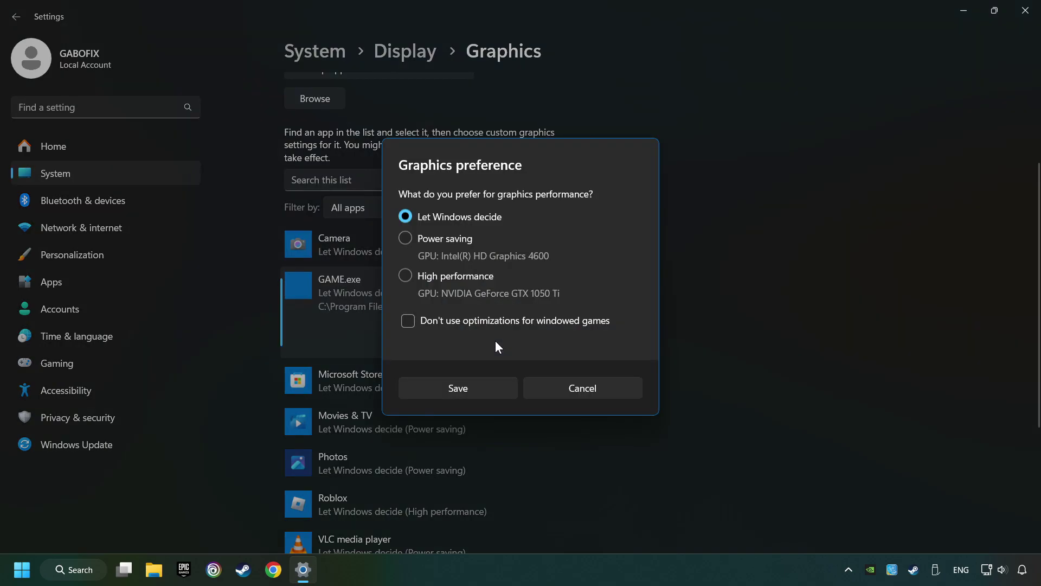
pyautogui.click(406, 275)
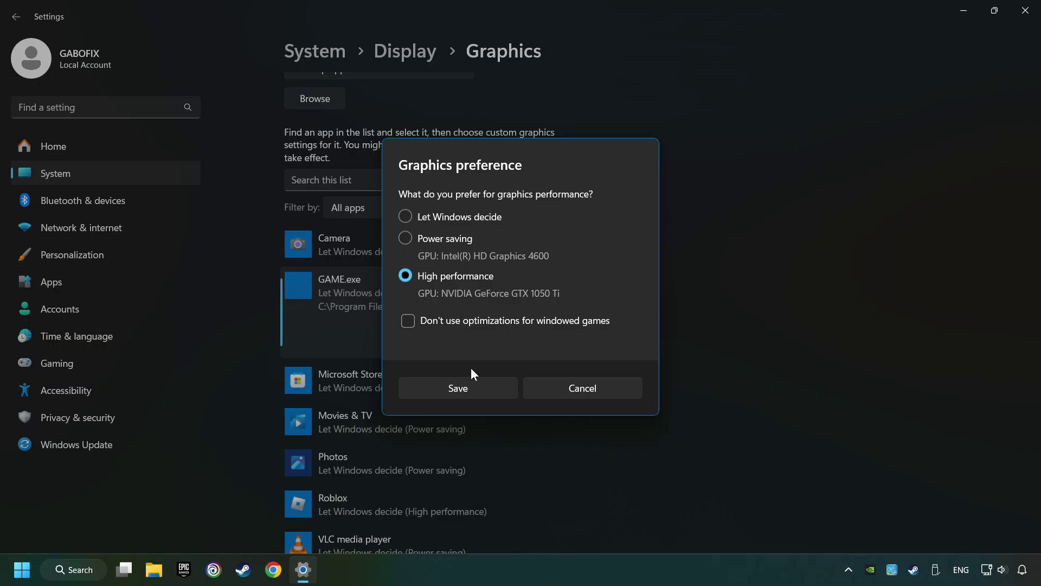
pyautogui.click(475, 386)
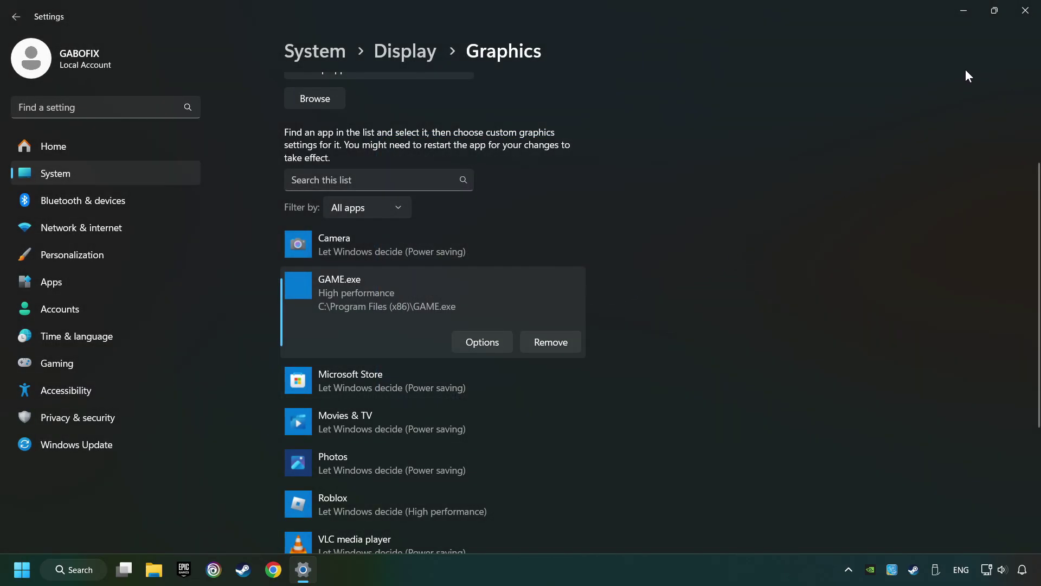
pyautogui.click(1024, 11)
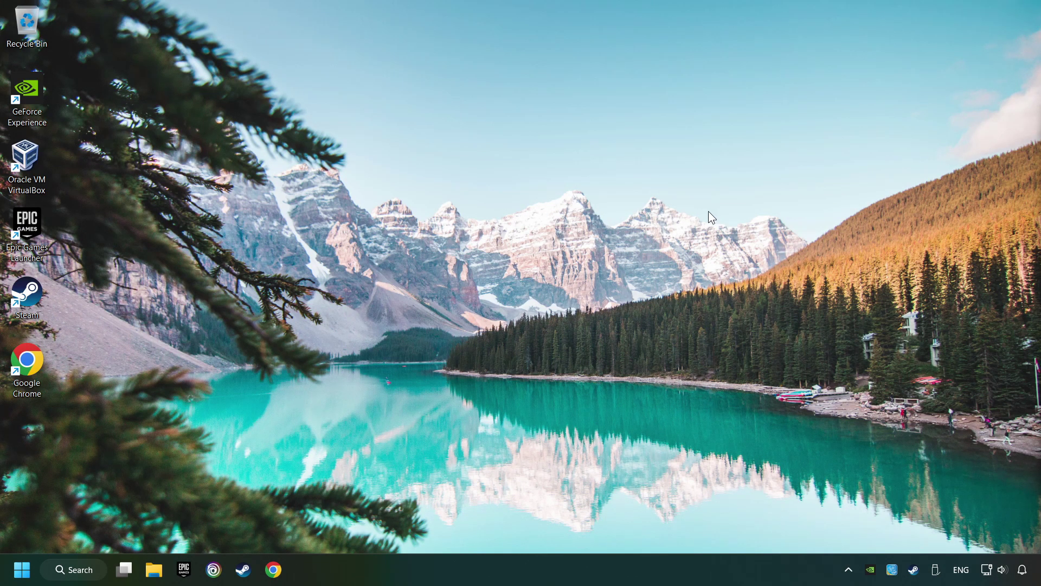
# Launch Steam and verify the integrity of GAME's installed files from its Properties
pyautogui.click(243, 570)
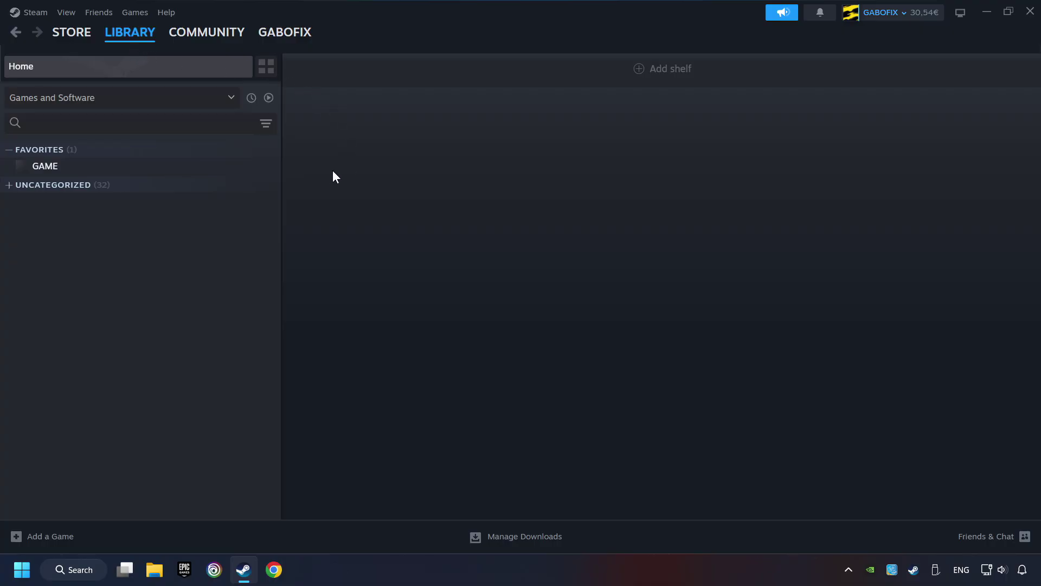
pyautogui.rightClick(229, 170)
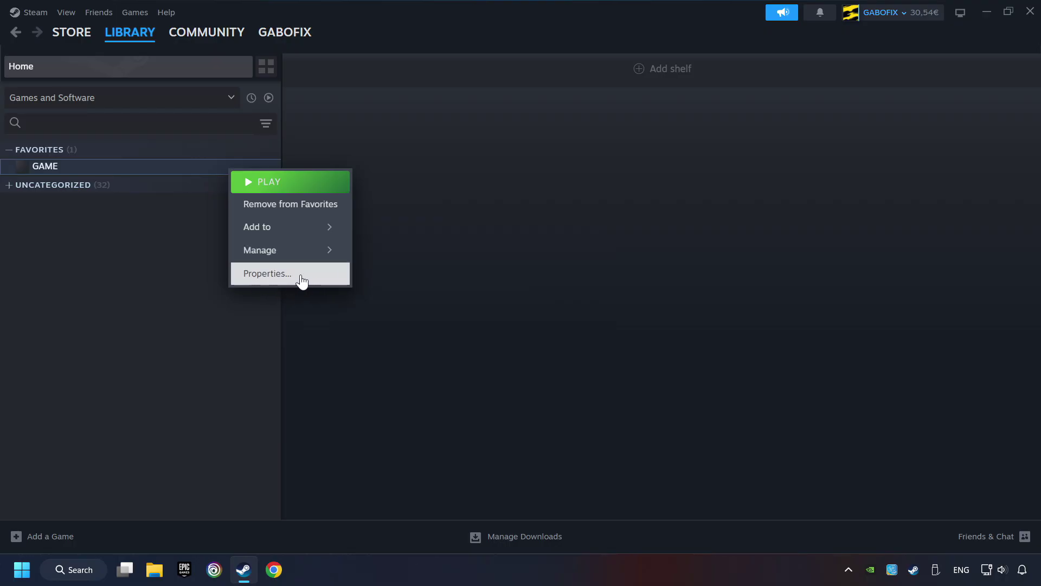
pyautogui.click(320, 280)
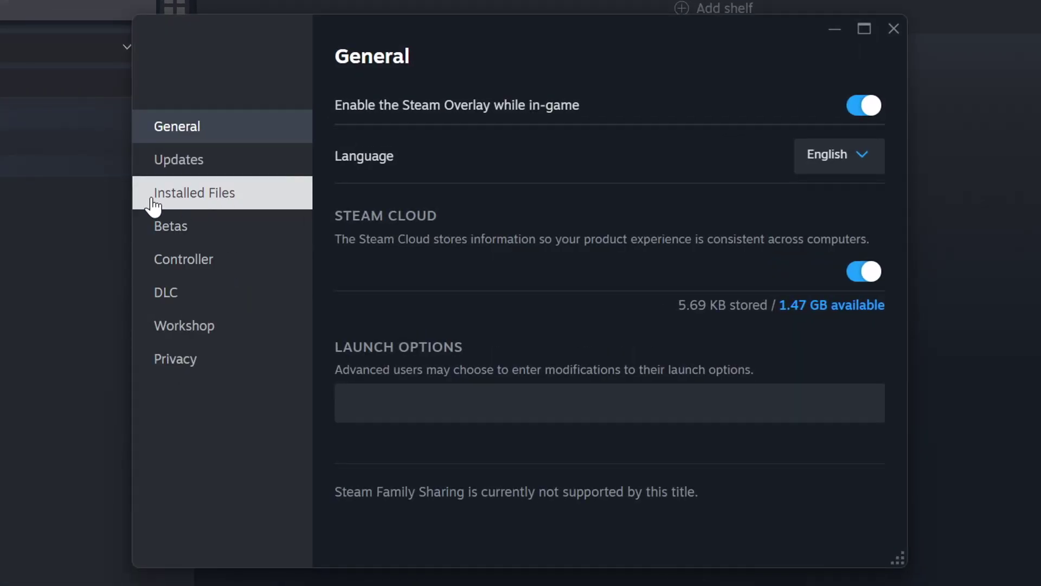
pyautogui.click(241, 203)
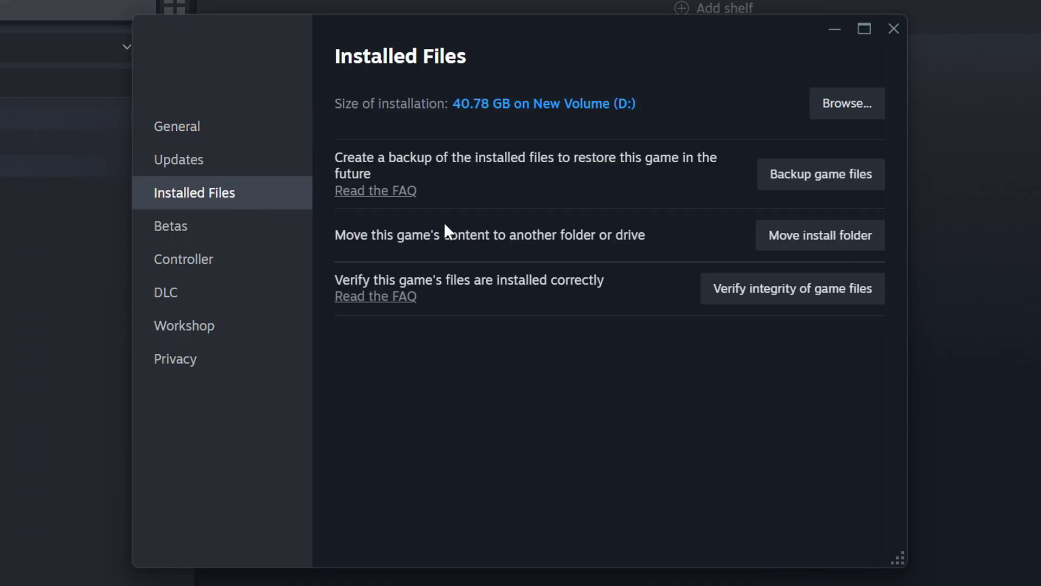
pyautogui.click(808, 298)
# From GAME's install folder, enable Windows 8 compatibility, run as administrator, and disable fullscreen optimizations
pyautogui.click(856, 113)
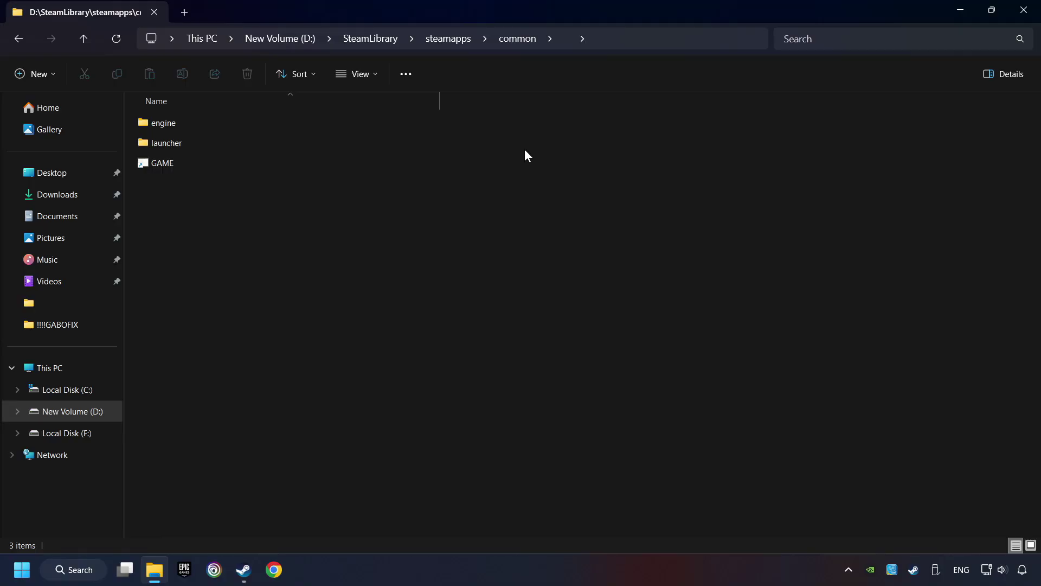
pyautogui.rightClick(330, 162)
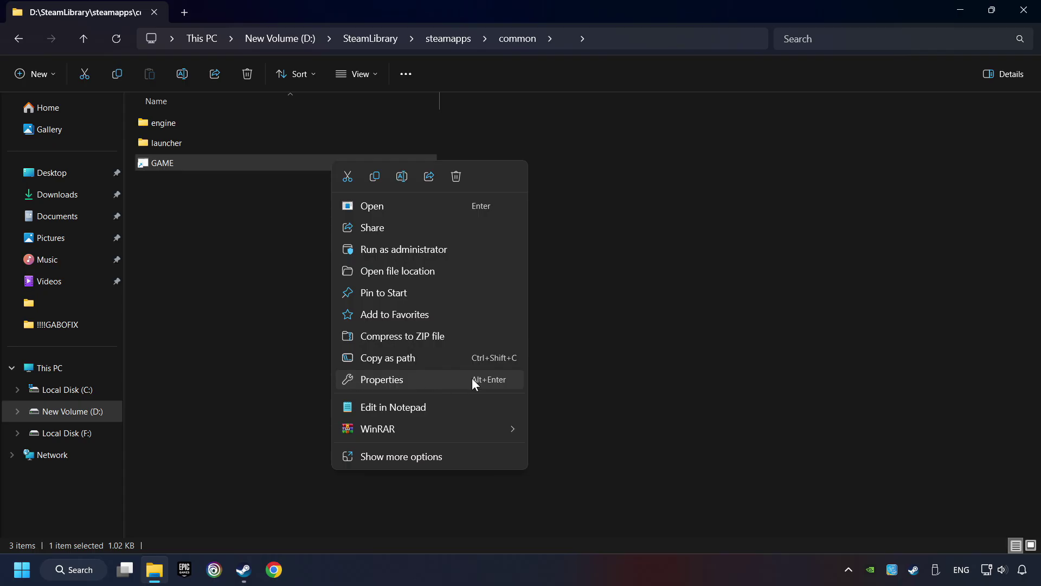
pyautogui.click(352, 381)
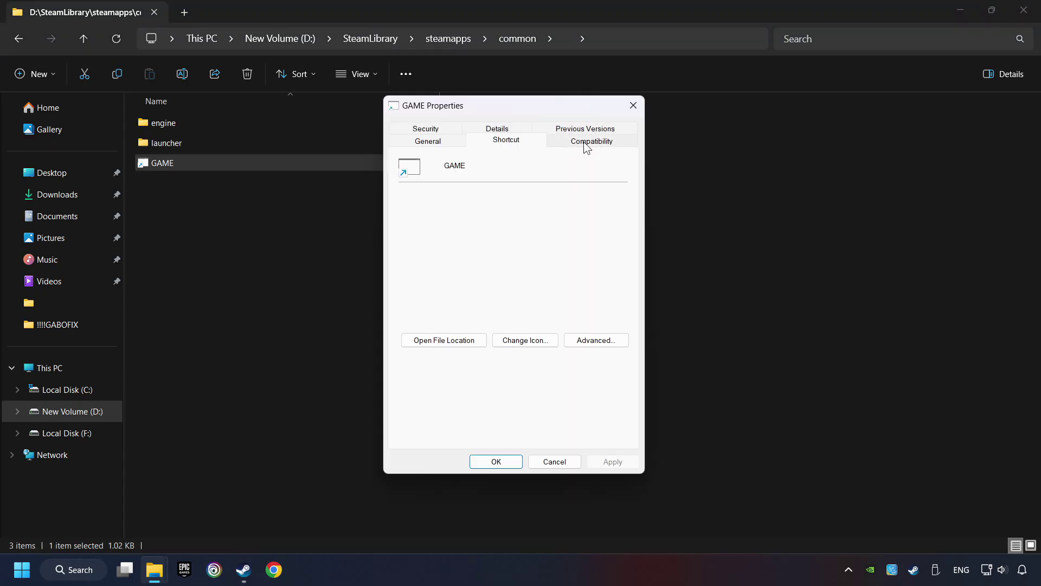
pyautogui.click(615, 142)
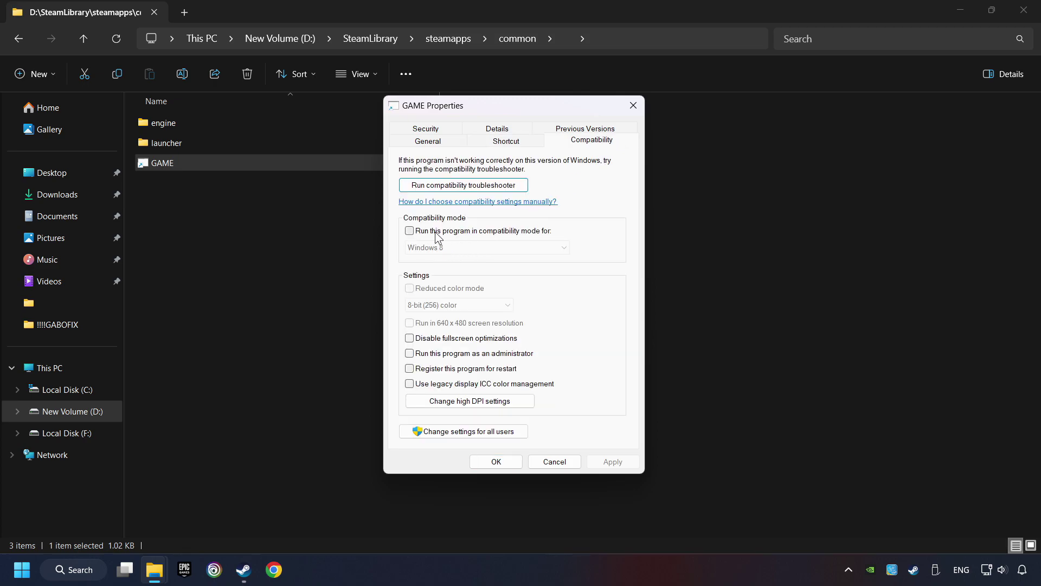
pyautogui.click(483, 232)
pyautogui.click(493, 247)
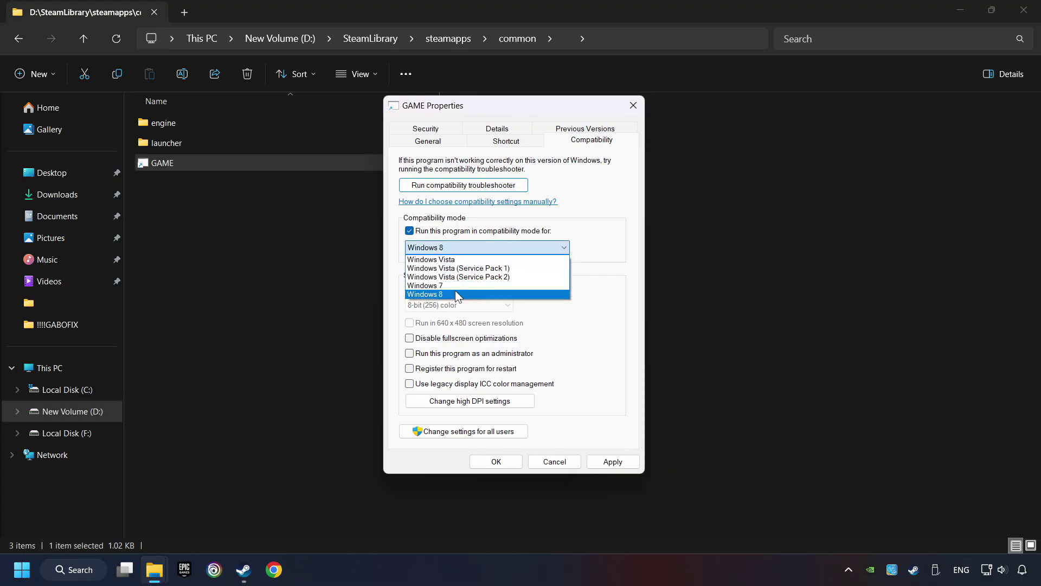
pyautogui.click(459, 294)
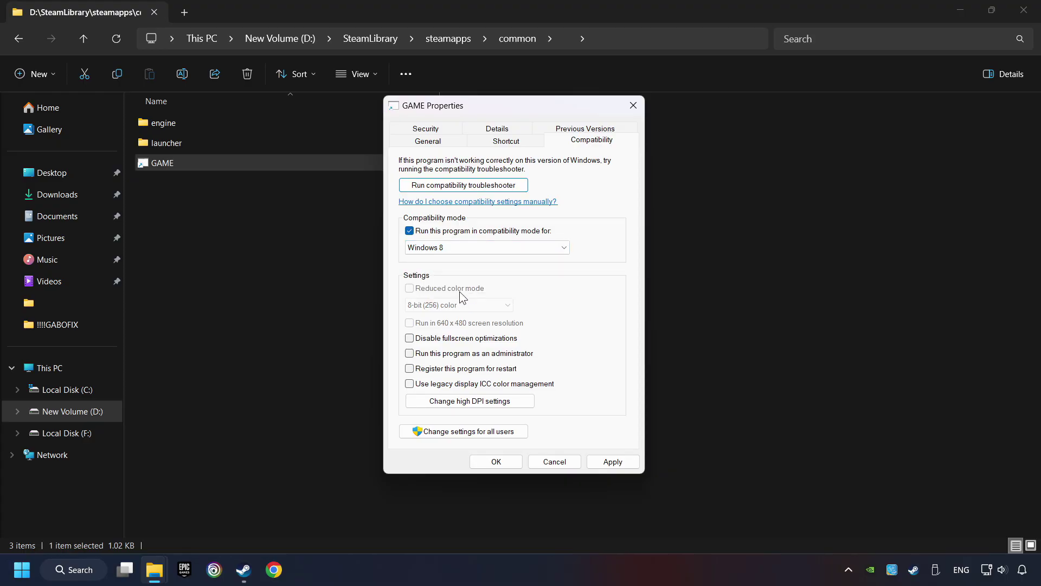
pyautogui.click(411, 340)
pyautogui.click(410, 353)
pyautogui.click(611, 462)
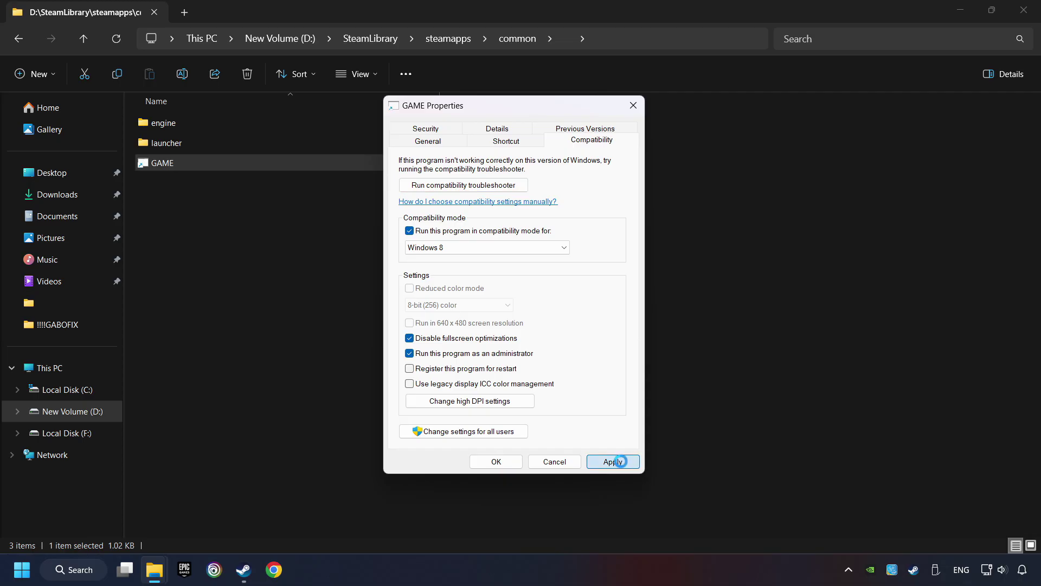
pyautogui.click(496, 462)
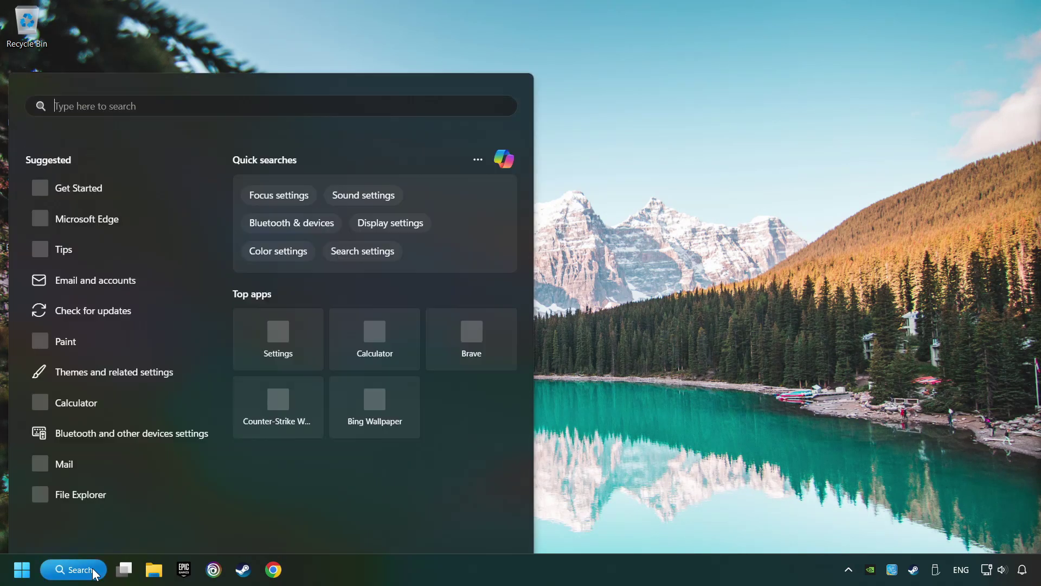
# Search Windows for 'updates' to surface the Check for updates setting
pyautogui.write('updates')
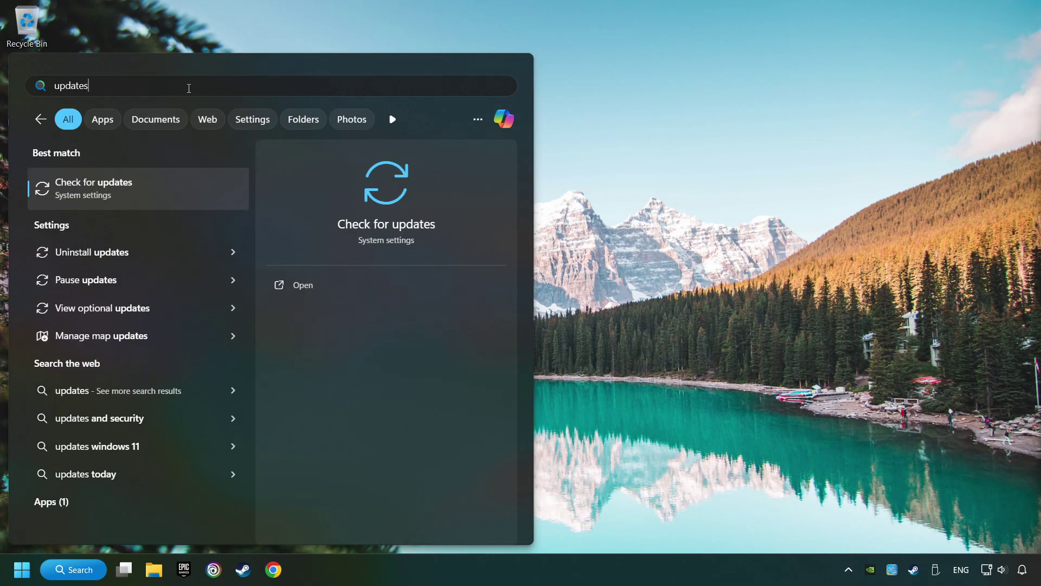
# Run a Windows Update check, confirm 'You're up to date', and close Settings
pyautogui.click(187, 189)
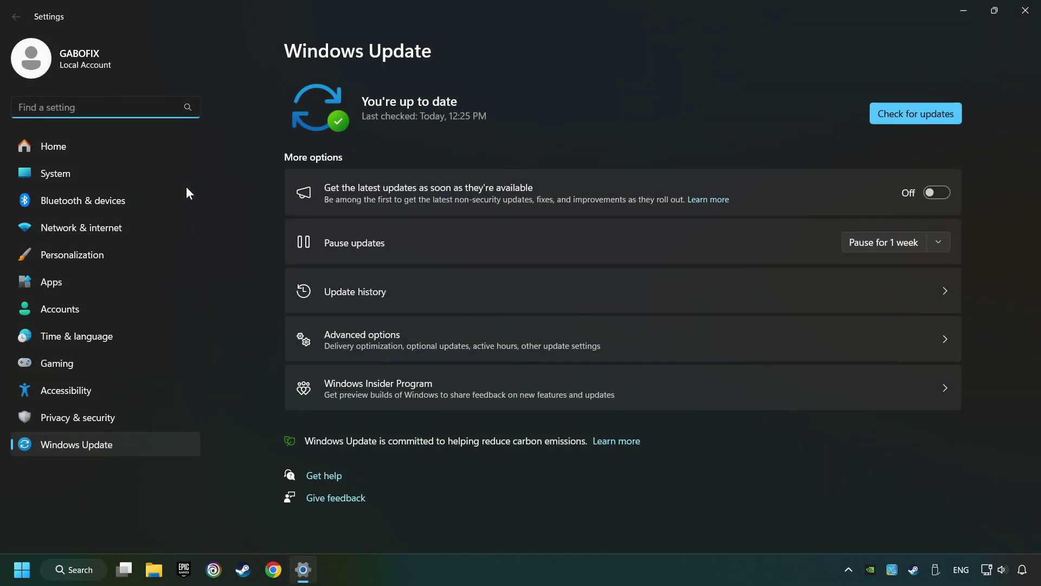
pyautogui.click(910, 114)
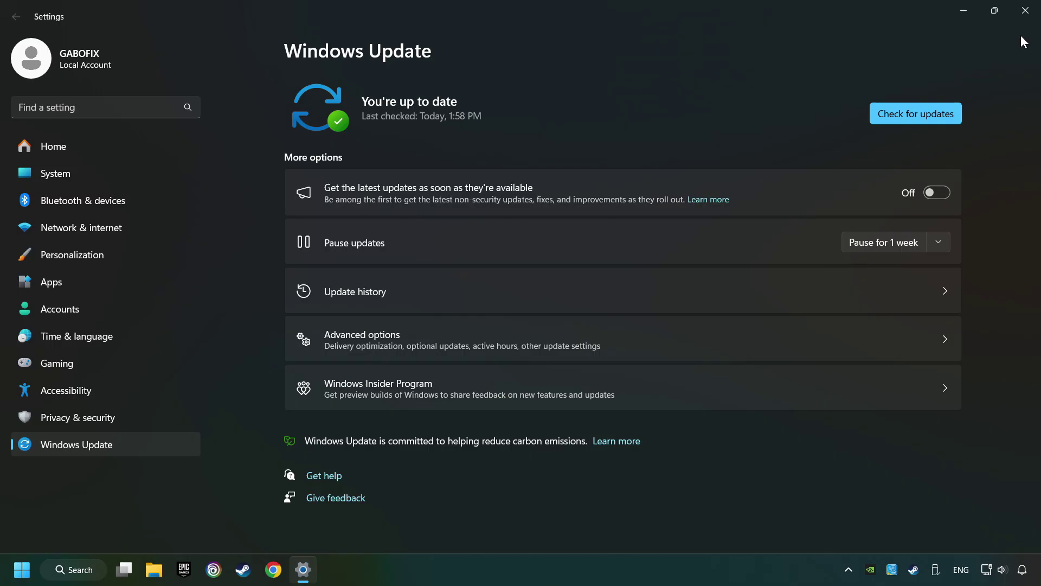
pyautogui.click(1027, 22)
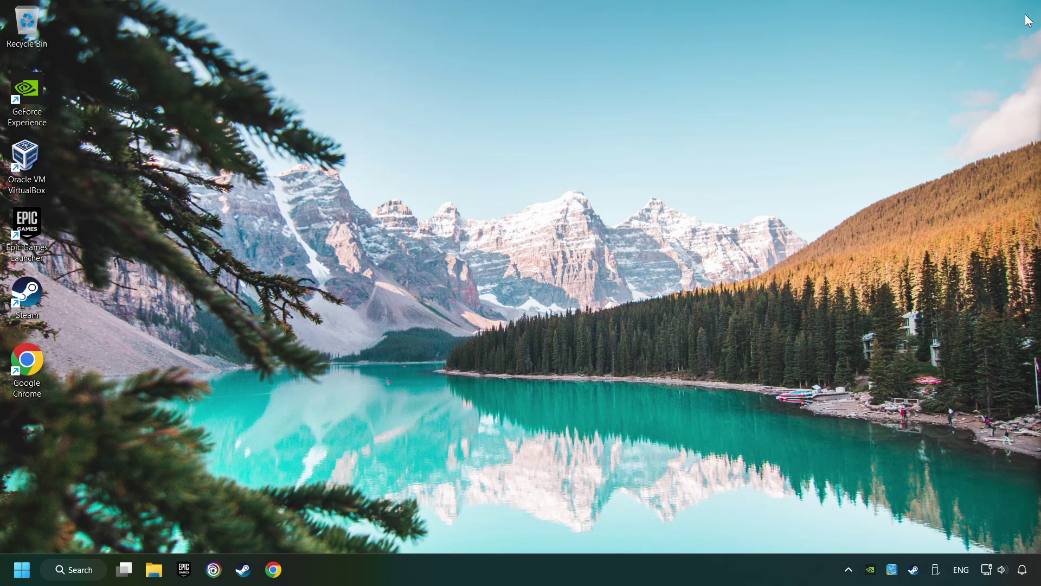